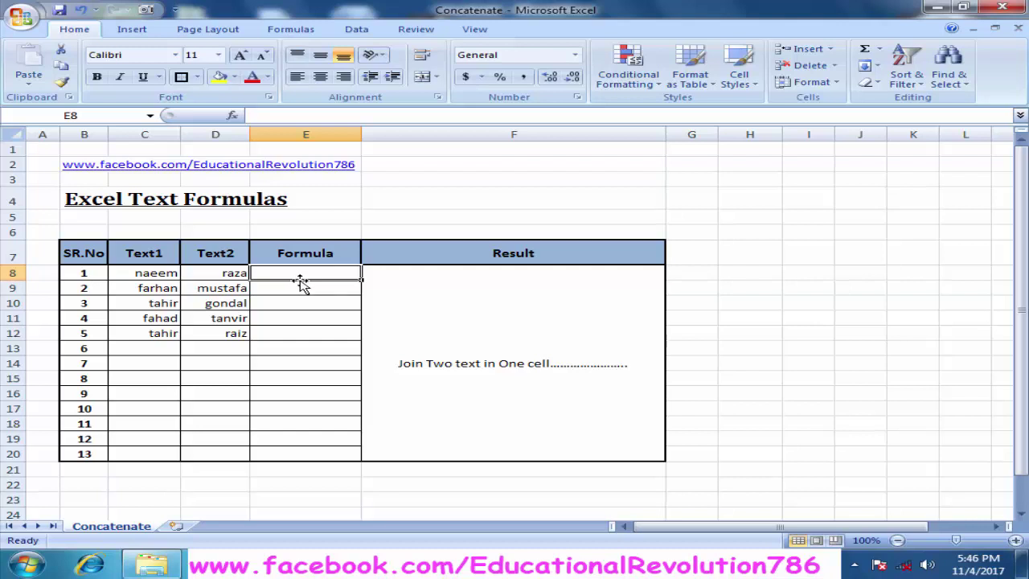
# Point out the Text1 and Text2 headings and the first and last names in C8 and D8.
pyautogui.click(126, 256)
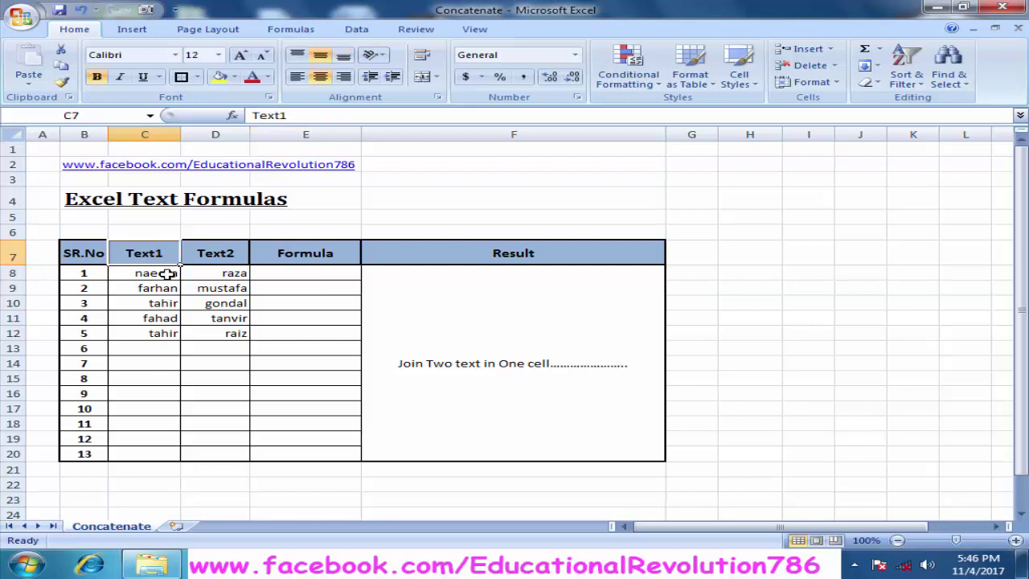
pyautogui.click(229, 247)
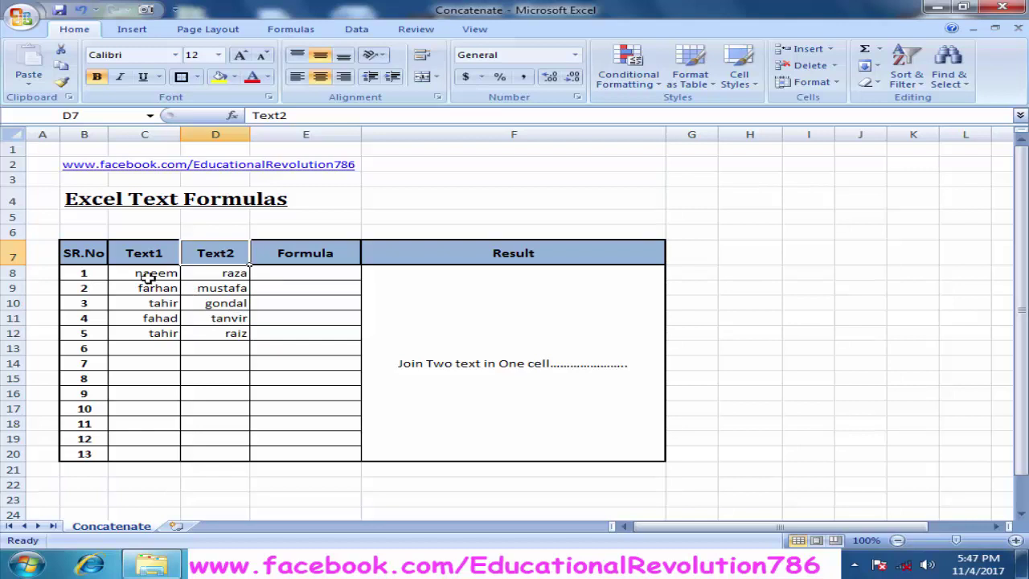
pyautogui.click(150, 275)
pyautogui.click(221, 277)
pyautogui.click(155, 272)
pyautogui.click(212, 270)
pyautogui.click(148, 271)
pyautogui.click(231, 273)
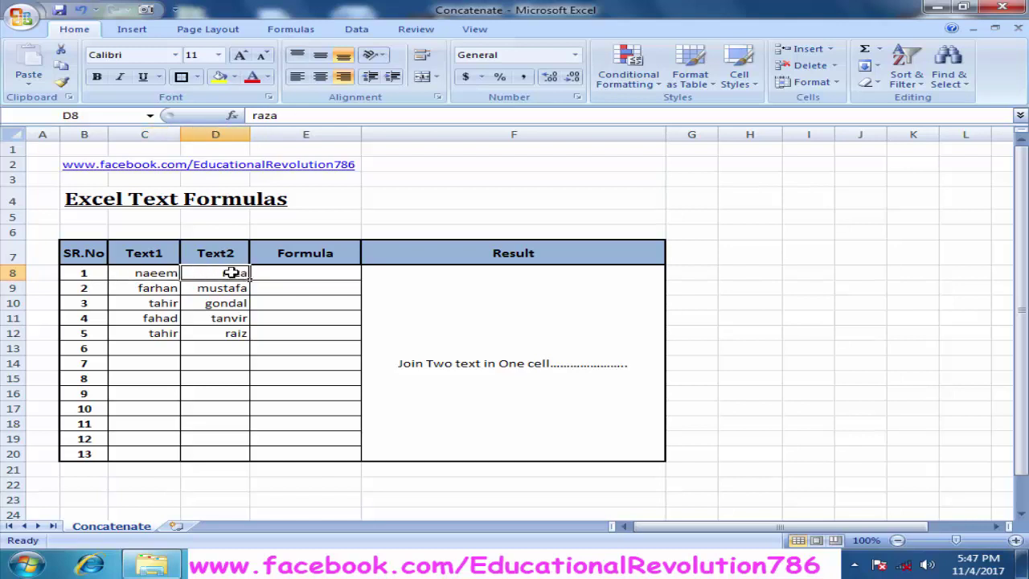
pyautogui.click(292, 272)
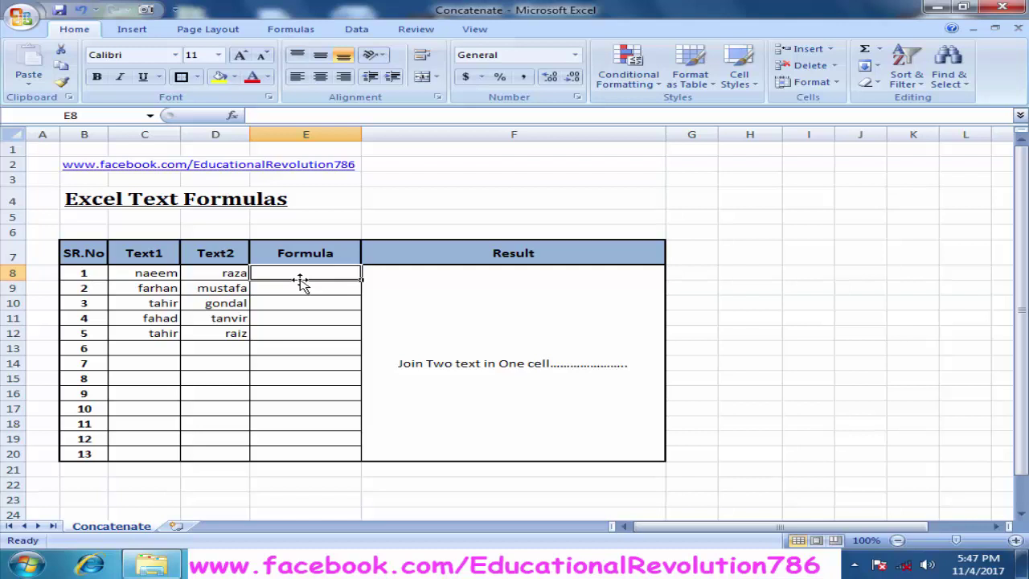
pyautogui.write('naeem raza')
pyautogui.press('Return')
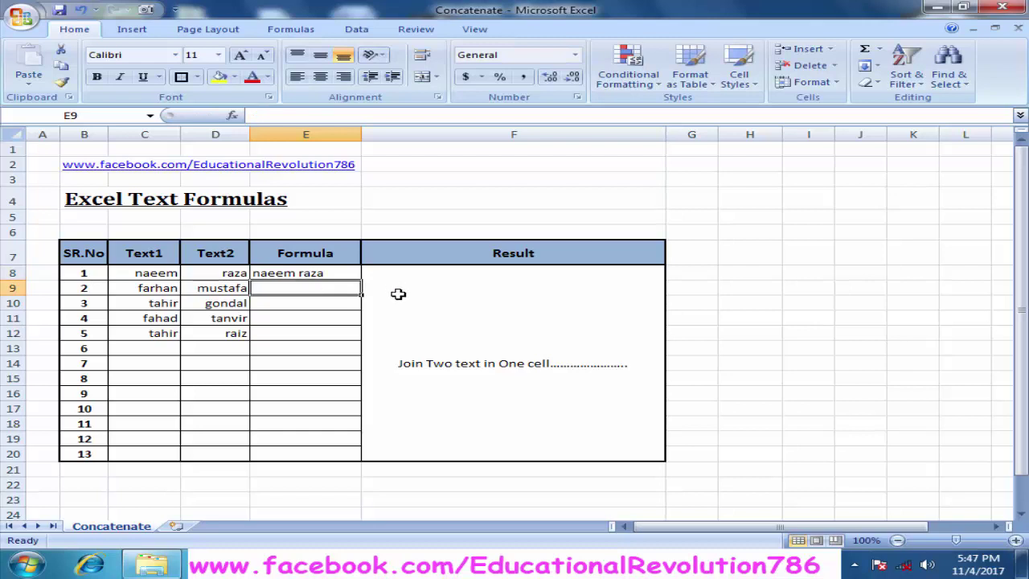
pyautogui.hotkey('ctrl', 'z')
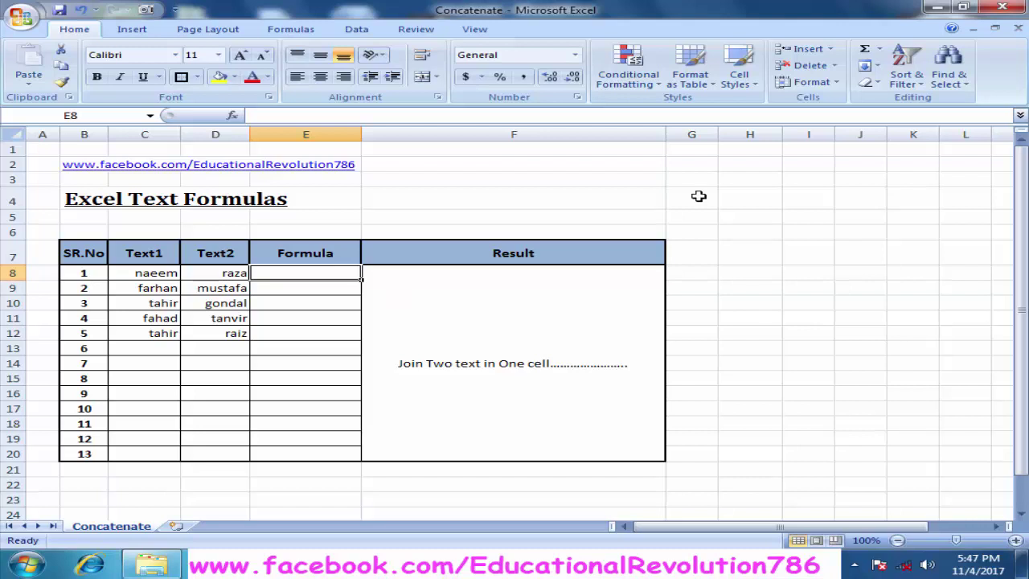
# Start a CONCATENATE function in E8 from the =con autocomplete suggestions.
pyautogui.write('=con')
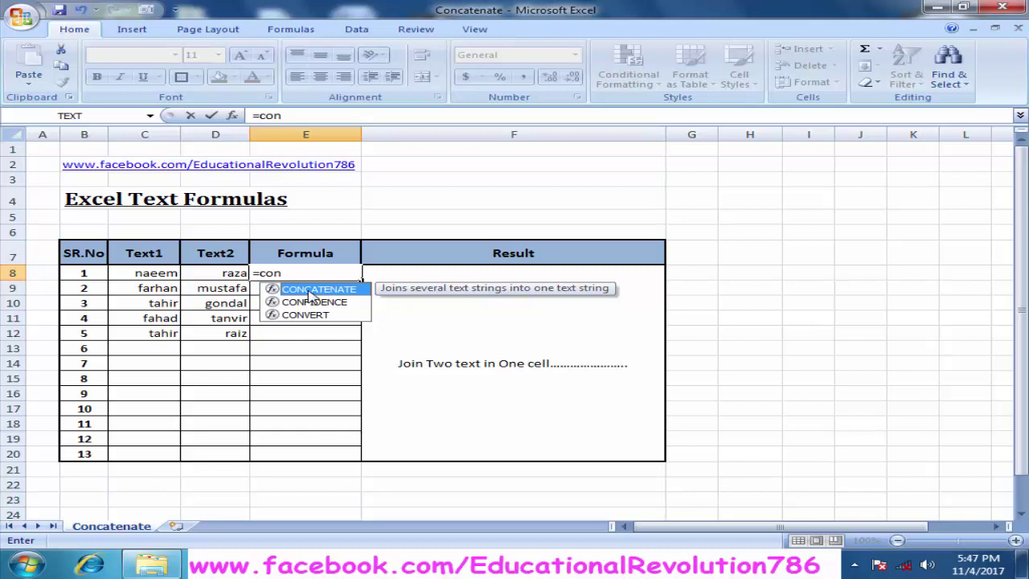
pyautogui.doubleClick(310, 290)
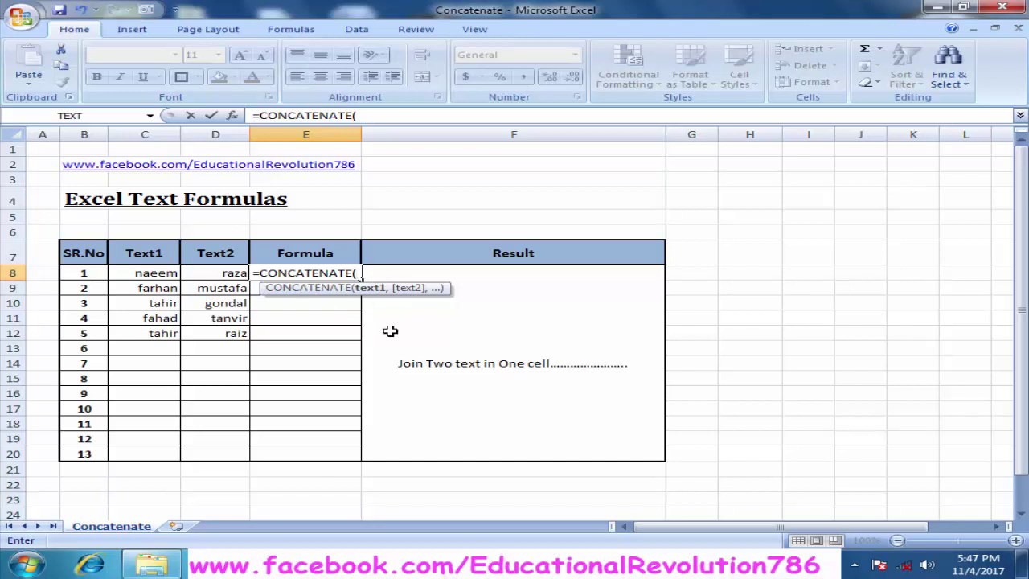
pyautogui.press('BackSpace')
pyautogui.press('BackSpace')
pyautogui.press('BackSpace')
pyautogui.press('BackSpace')
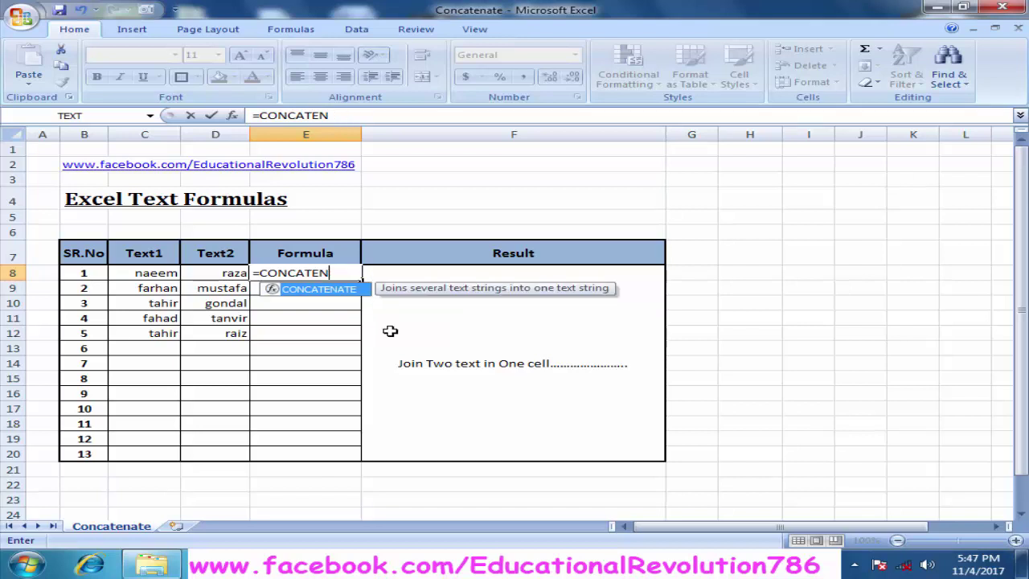
pyautogui.press('BackSpace')
pyautogui.press('BackSpace')
pyautogui.press('BackSpace')
pyautogui.press('BackSpace')
pyautogui.press('BackSpace')
pyautogui.press('BackSpace')
pyautogui.write('con')
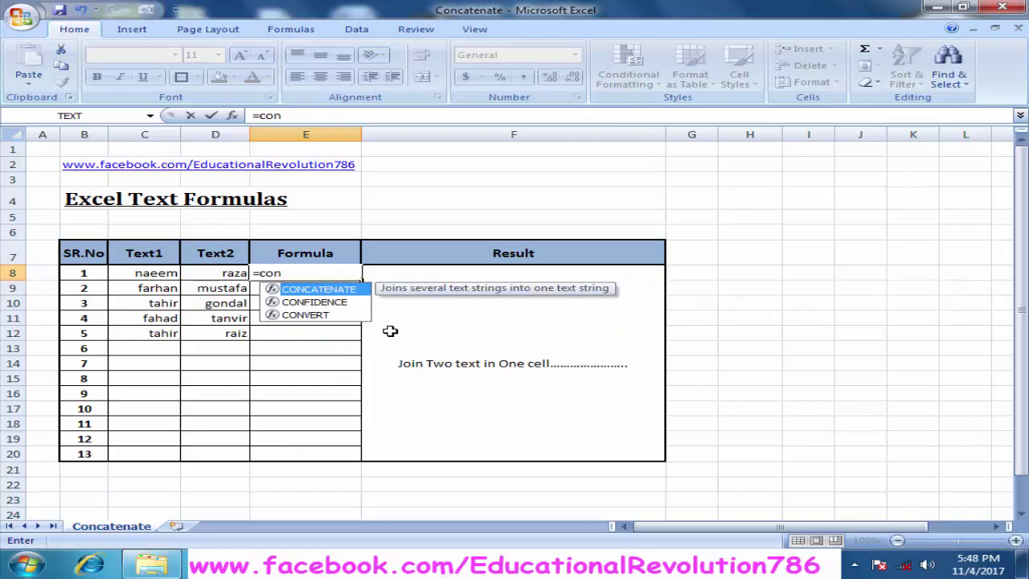
pyautogui.press('Tab')
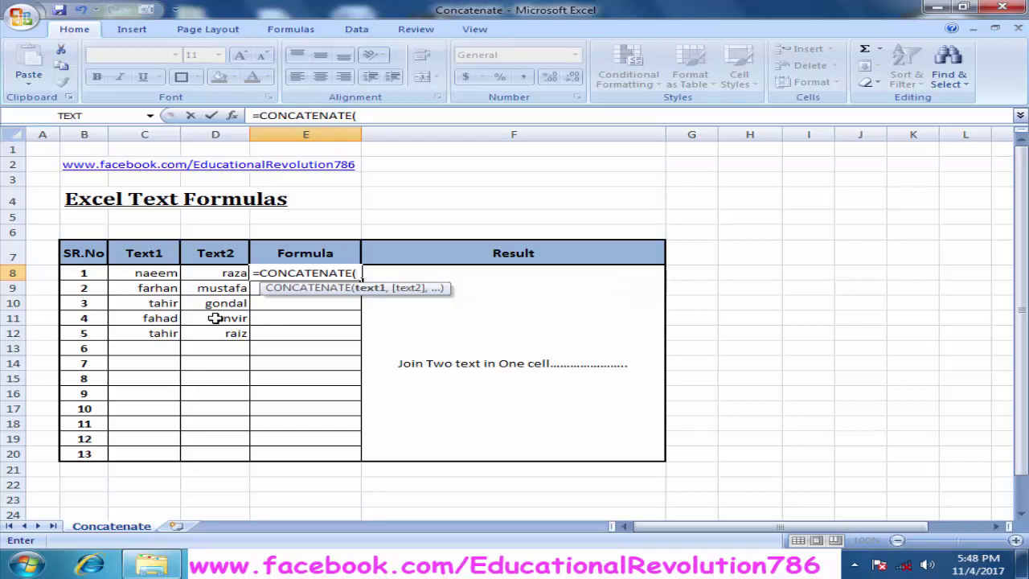
# Add C8 and D8 as its arguments to form =CONCATENATE(C8,D8) and enter it.
pyautogui.click(159, 272)
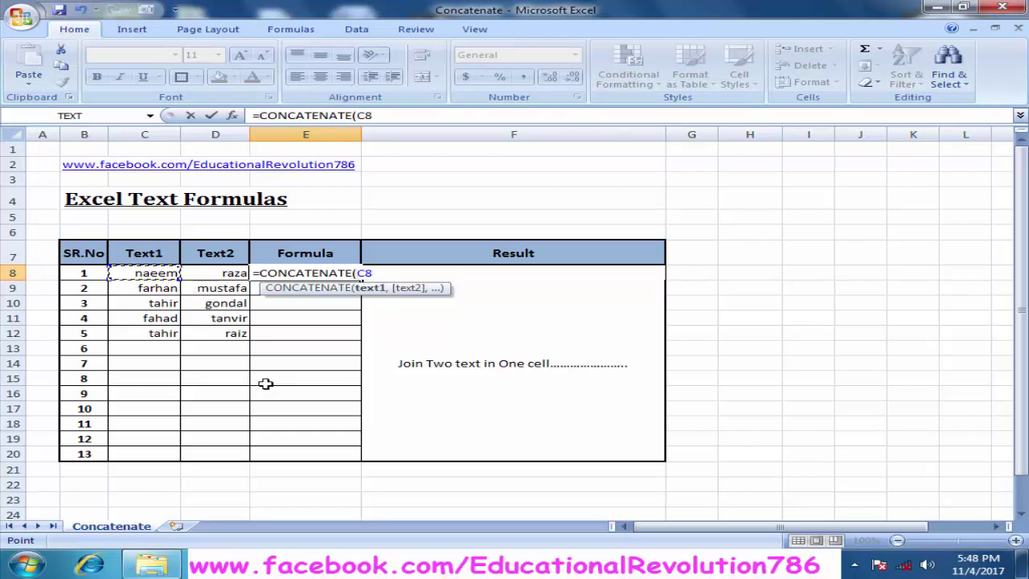
pyautogui.write(',')
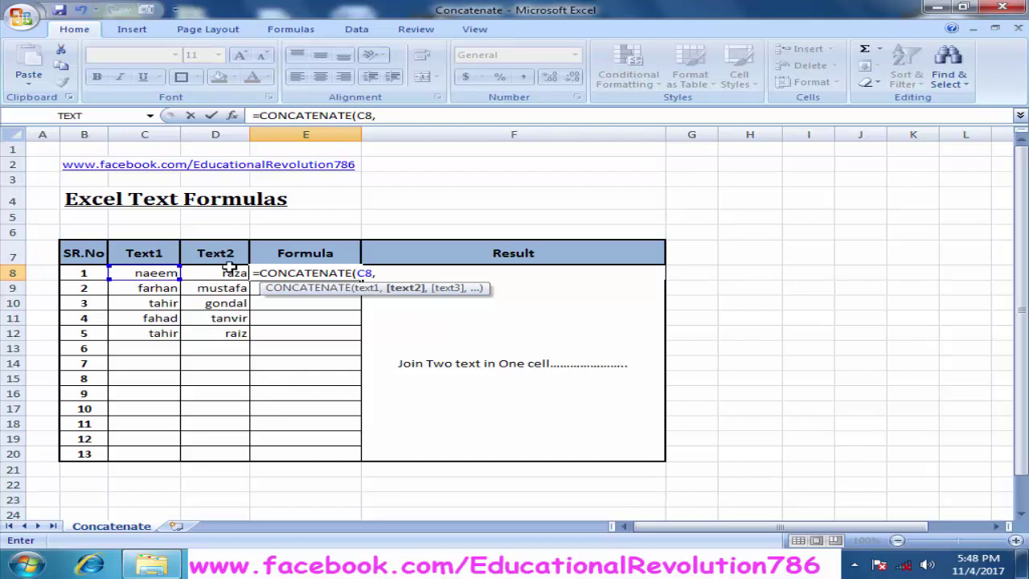
pyautogui.click(223, 273)
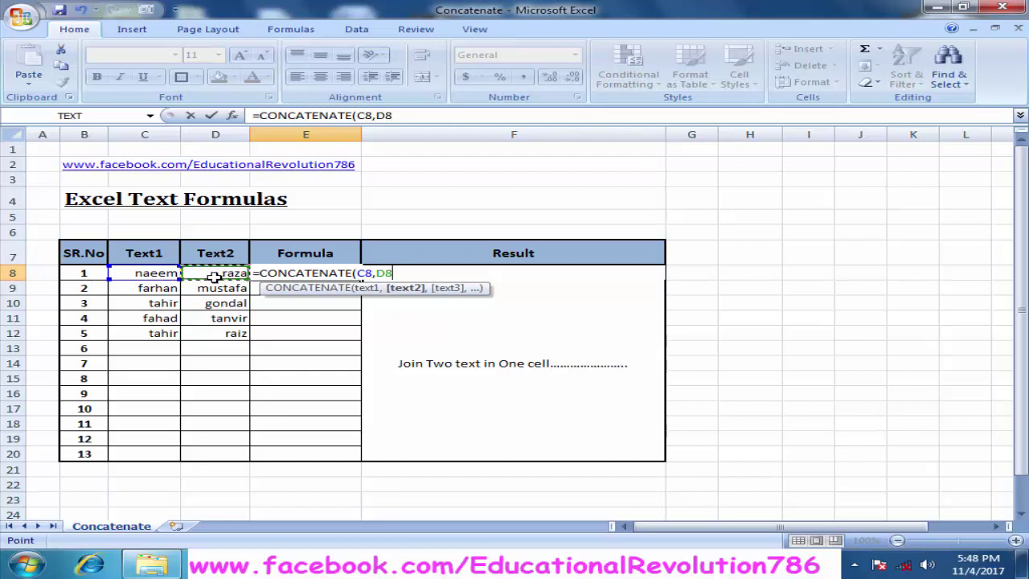
pyautogui.write(')')
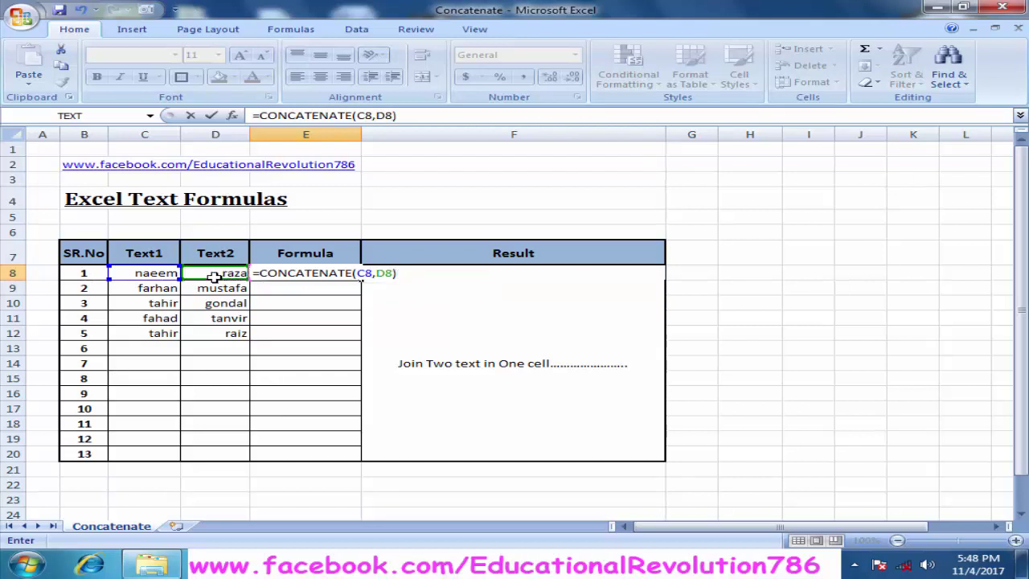
pyautogui.press('Return')
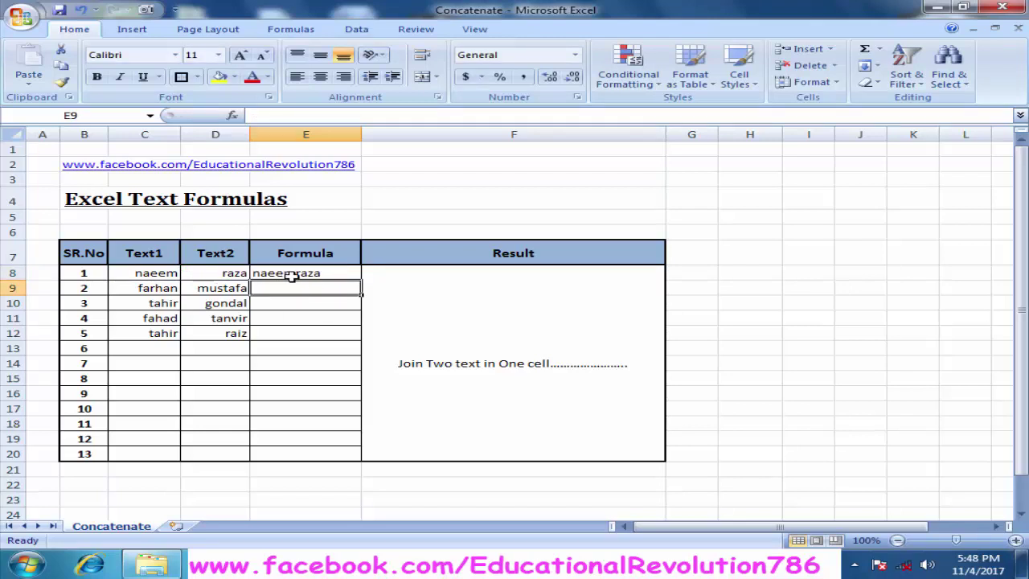
# Compare the names in C8 and D8, then select E8 to inspect its formula.
pyautogui.click(149, 273)
pyautogui.click(216, 271)
pyautogui.click(166, 274)
pyautogui.click(222, 273)
pyautogui.click(298, 276)
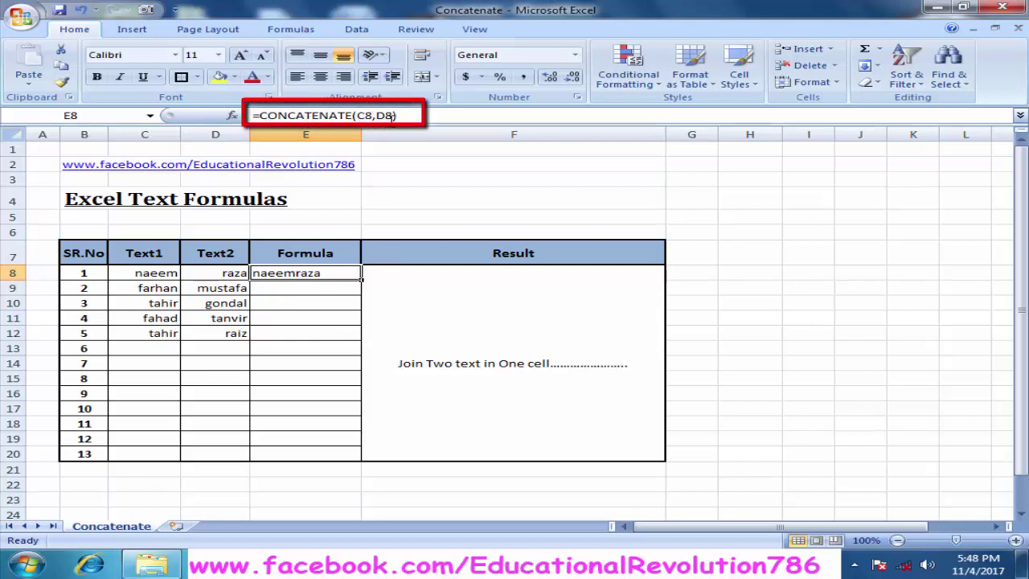
# Insert " " between C8 and D8 so E8 becomes =CONCATENATE(C8," ",D8).
pyautogui.click(376, 116)
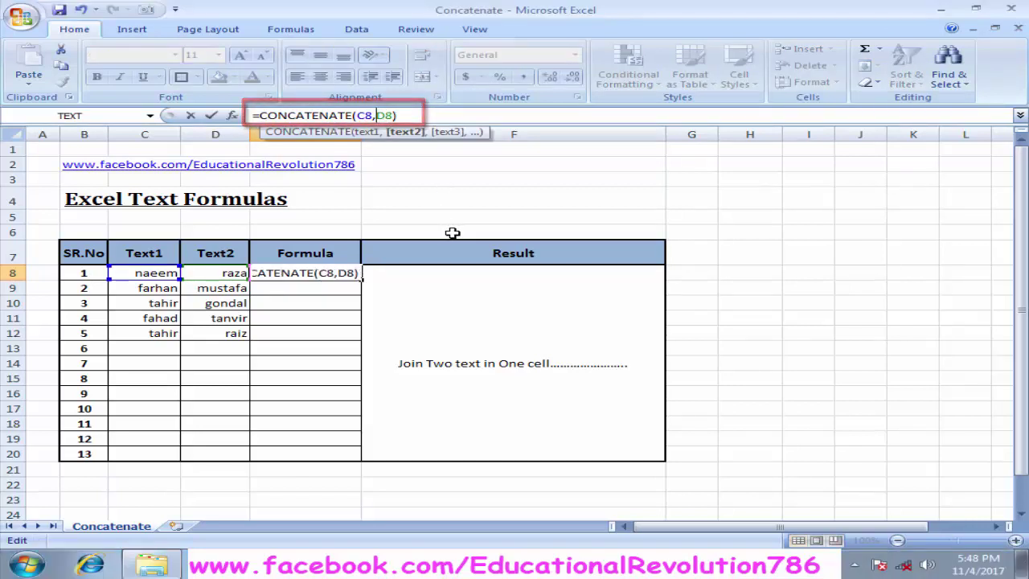
pyautogui.write("'")
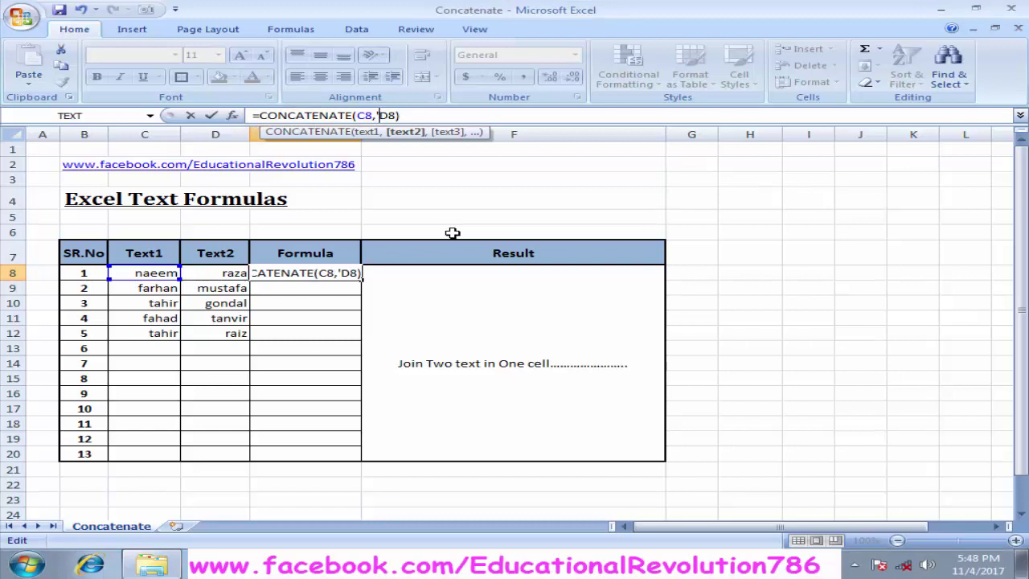
pyautogui.press('BackSpace')
pyautogui.write('"')
pyautogui.write(' "')
pyautogui.write(',')
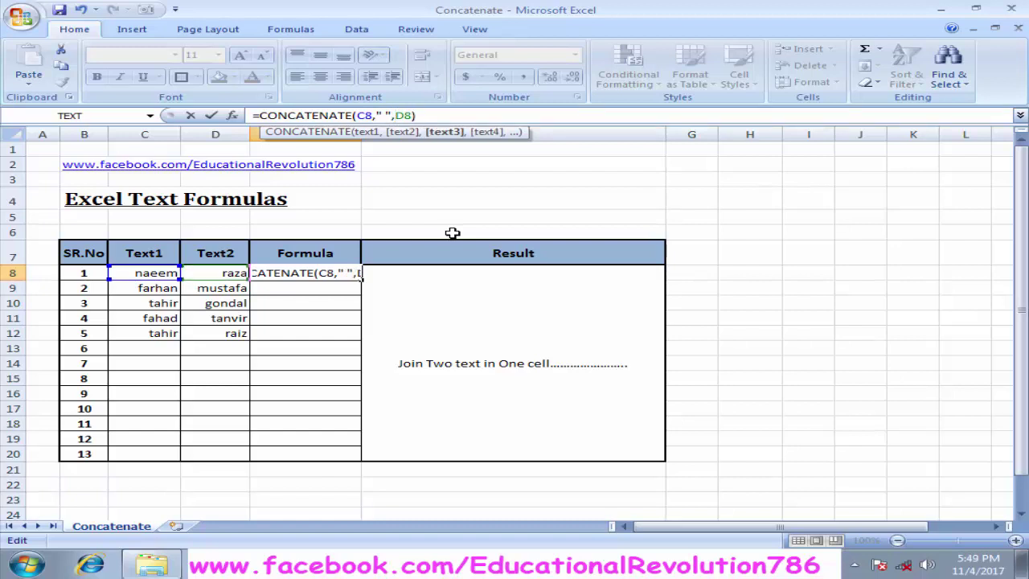
pyautogui.press('Left')
pyautogui.press('Left')
pyautogui.press('Left')
pyautogui.press('Left')
pyautogui.press('Right')
pyautogui.press('Right')
pyautogui.press('Right')
pyautogui.press('Right')
pyautogui.press('Right')
pyautogui.press('Right')
pyautogui.press('Return')
pyautogui.press('Up')
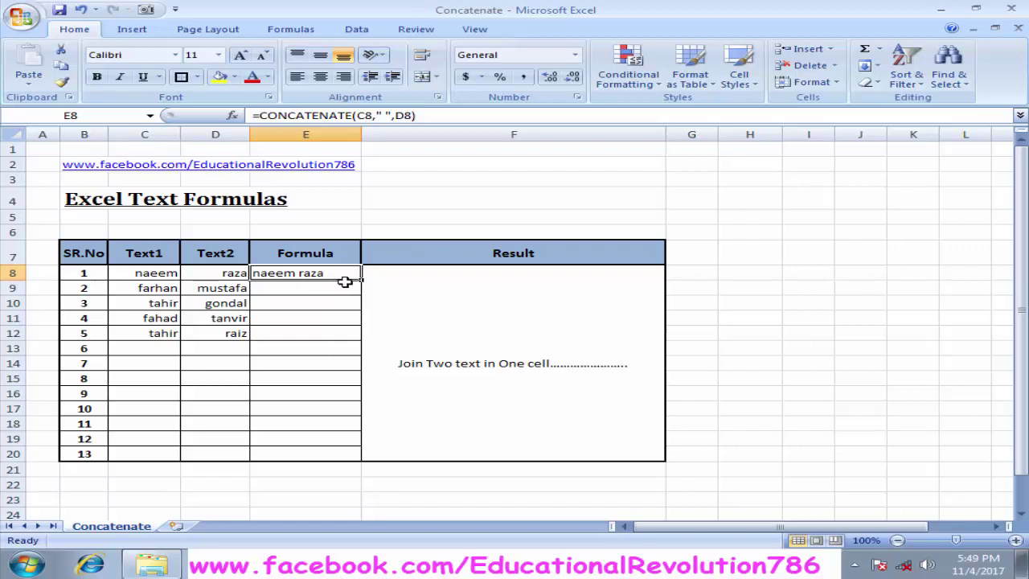
# Fill the E8 formula down to E12 and check the copies in E10, E11 and E12.
pyautogui.moveTo(362, 281); pyautogui.dragTo(367, 337)
pyautogui.click(325, 375)
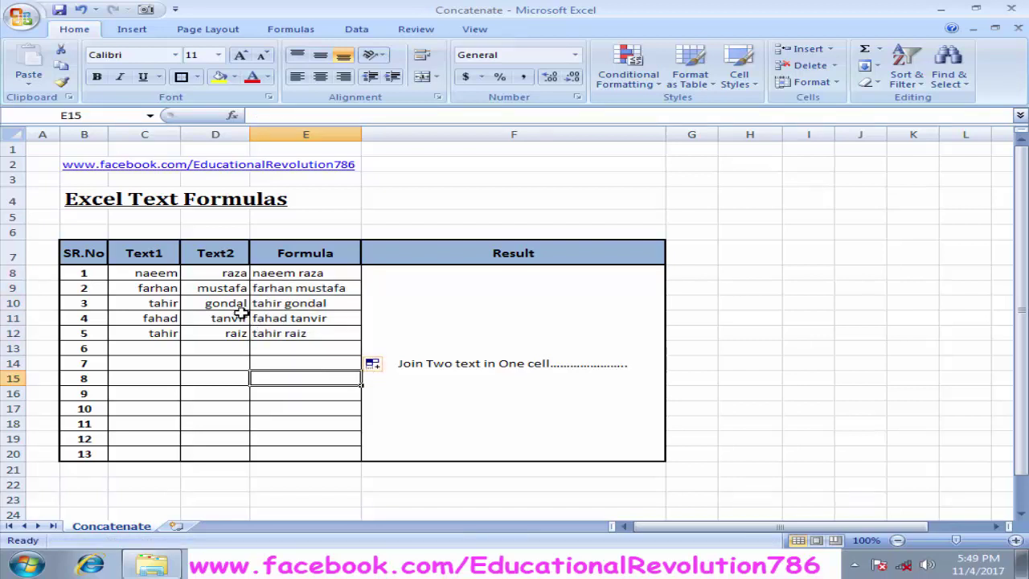
pyautogui.click(277, 302)
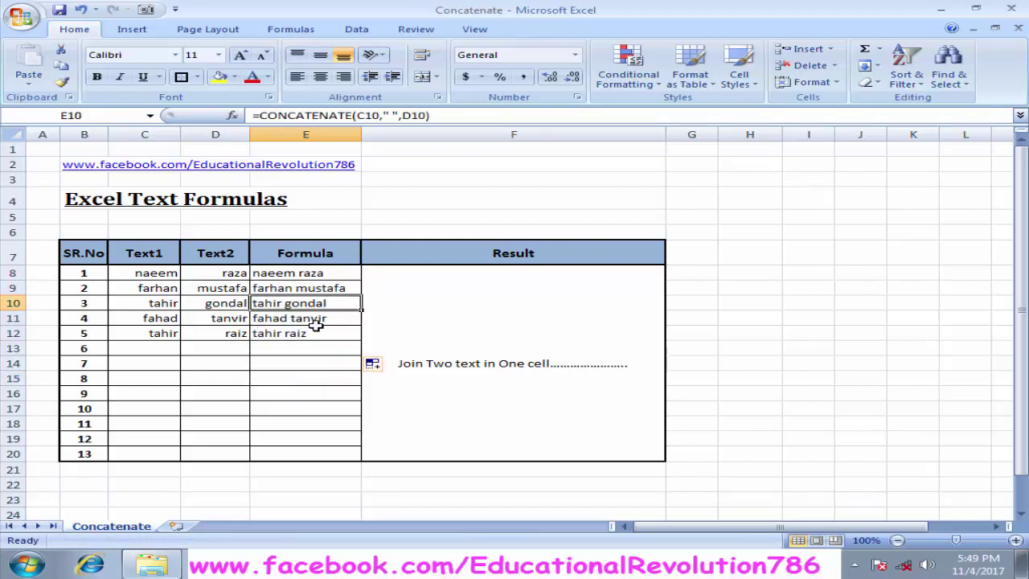
pyautogui.click(316, 322)
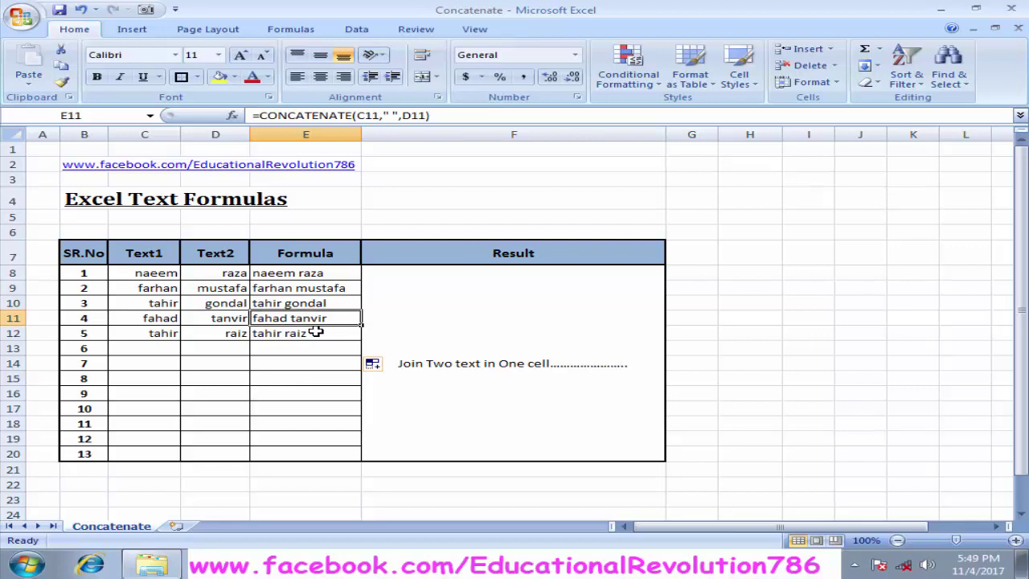
pyautogui.click(316, 332)
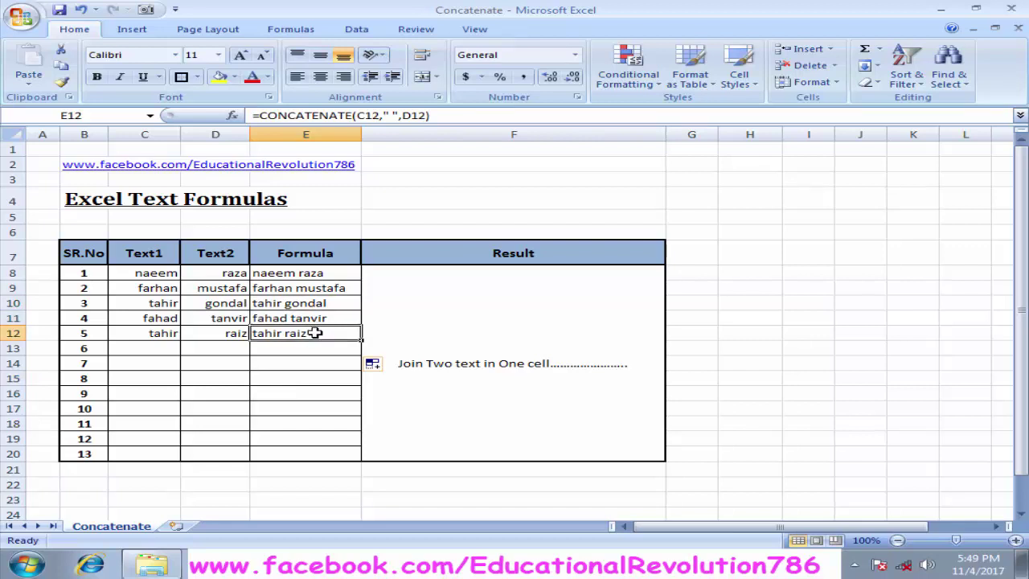